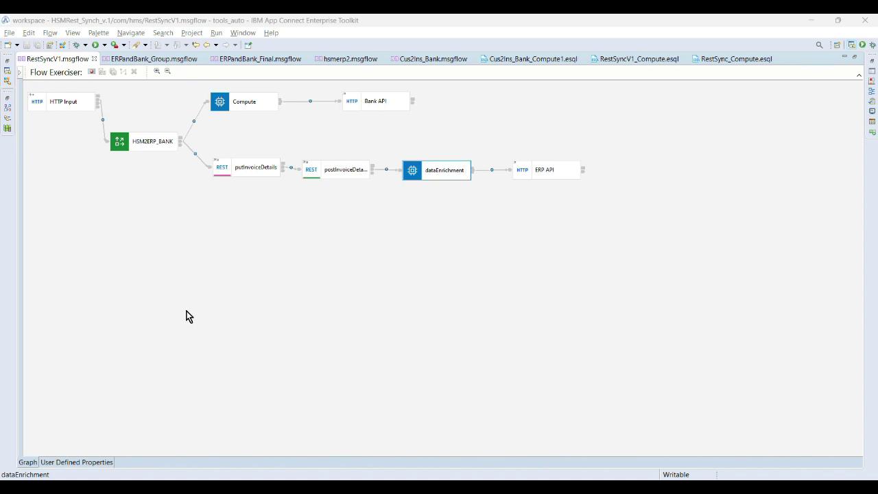
Look through the ERPandBank_Group, ERPandBank_Final and hsmerp2 message flows and return to RestSyncV1.msgflow
click(137, 59)
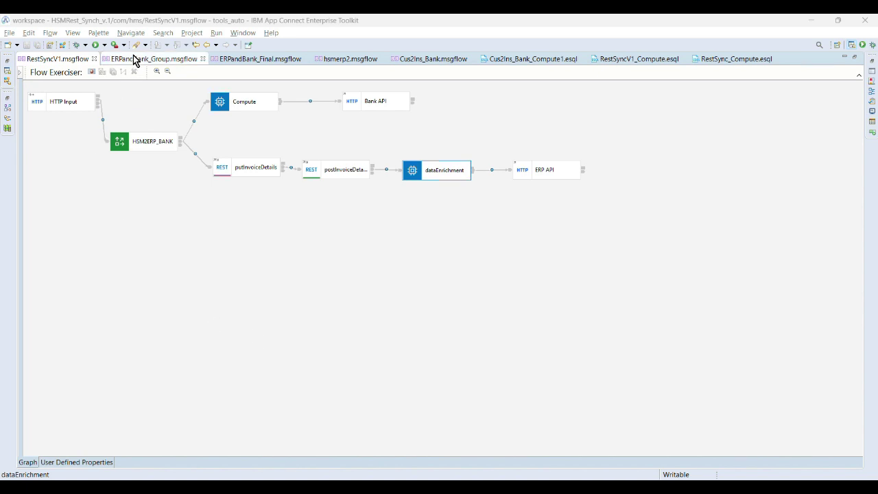
click(255, 57)
click(341, 59)
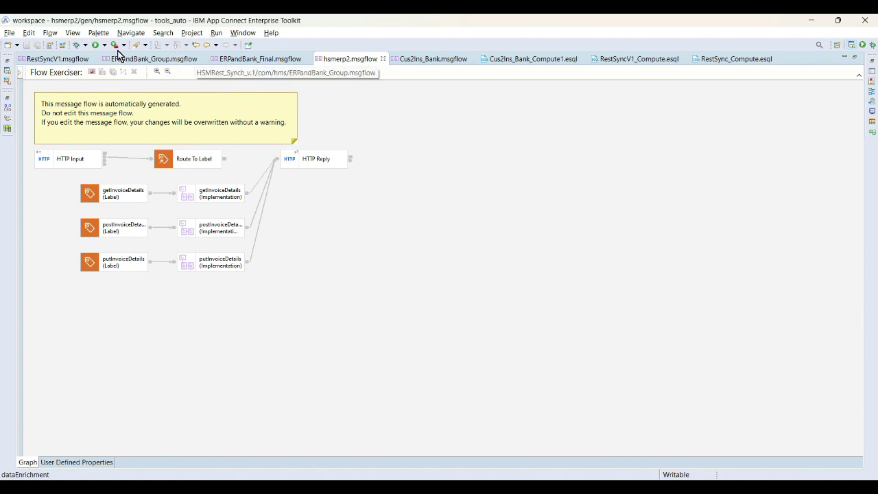
click(53, 62)
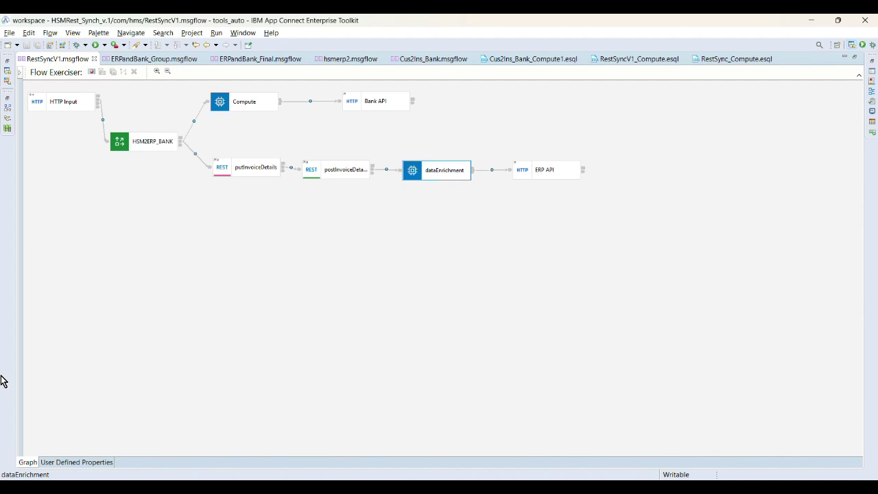
Switch to the VS Bank portal to review the SS Insurance dashboard and transactions, and load the payment report in the ERP app
key(alt+Tab)
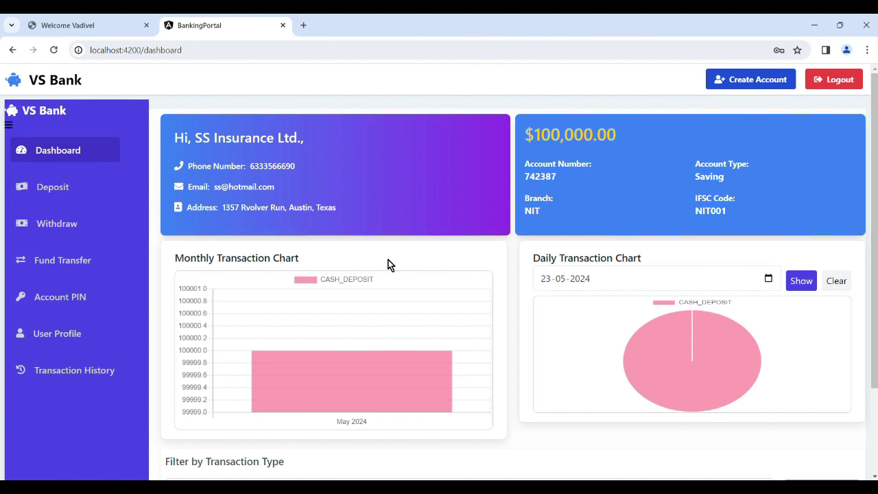
click(10, 128)
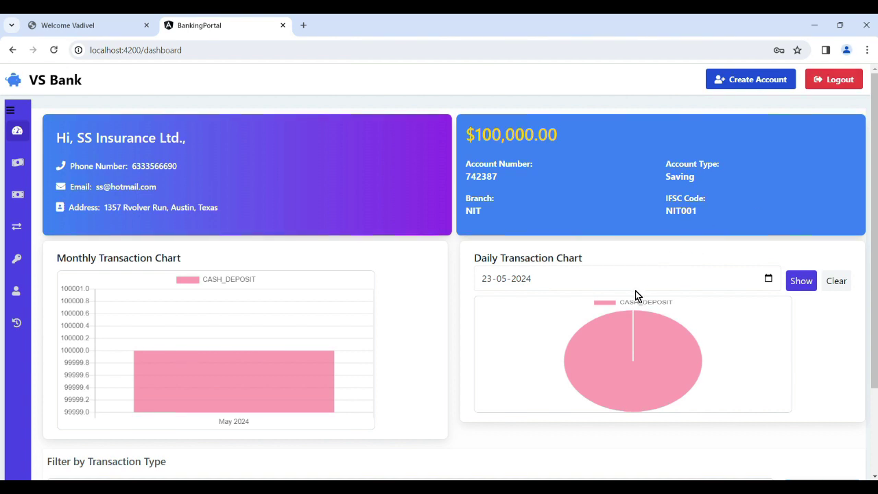
scroll(635, 295, down, 2)
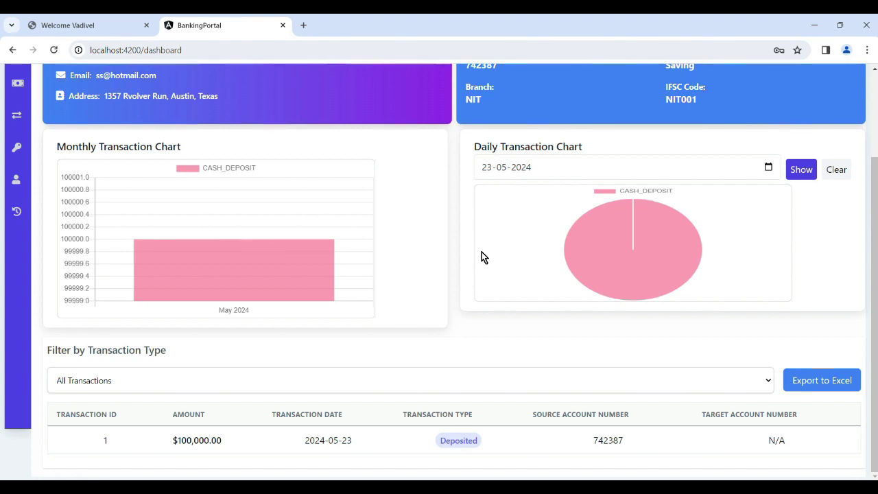
scroll(482, 256, up, 1)
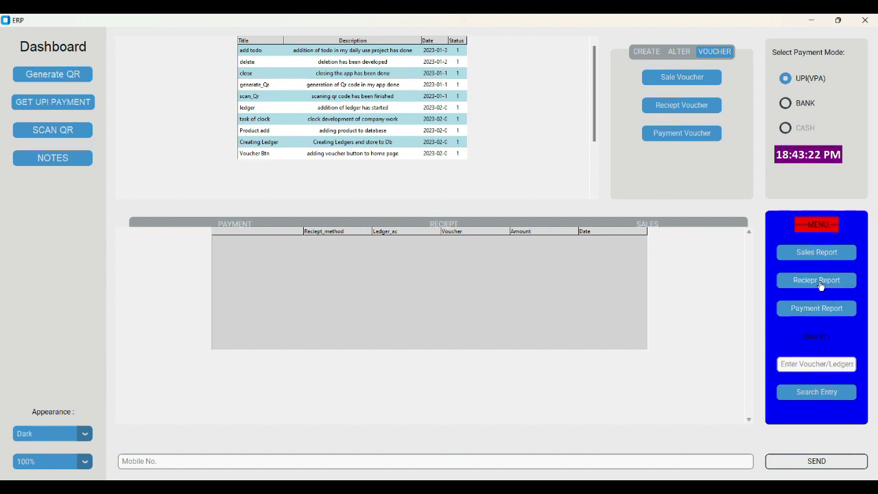
click(787, 308)
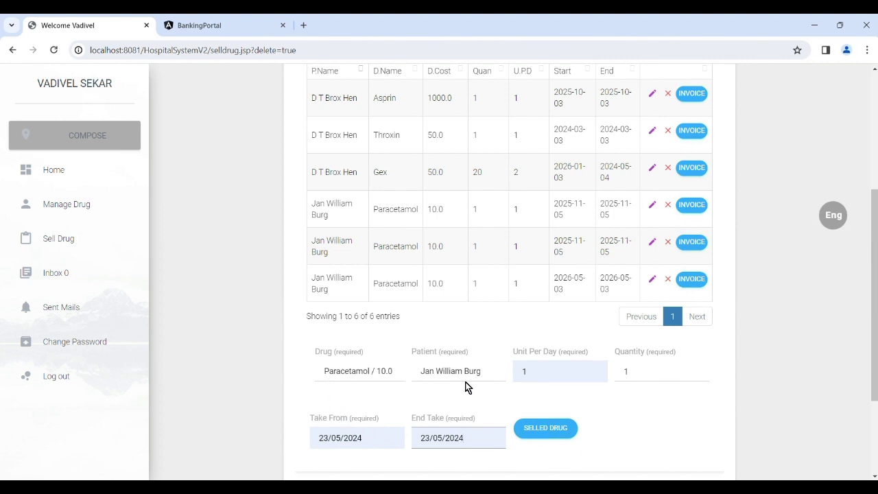
Sell one unit of Paracetamol to the selected patient with both dates 23/05/2024, and generate the invoice for the new entry
click(540, 428)
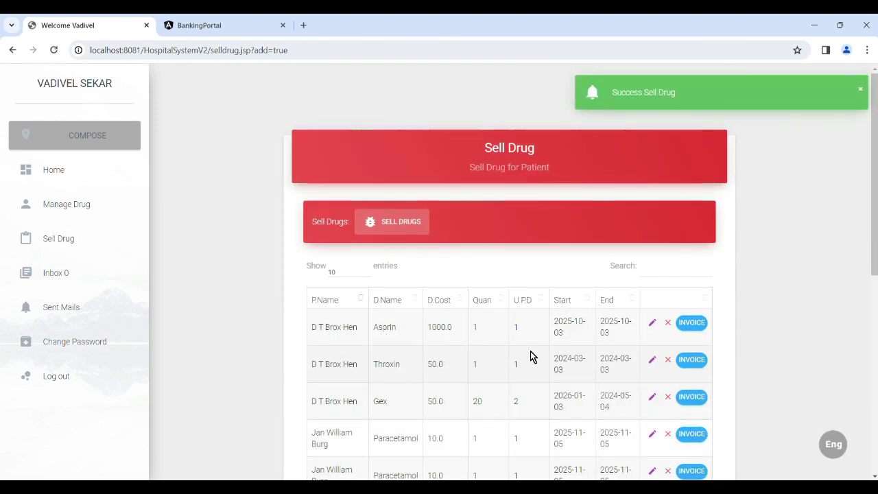
scroll(530, 355, down, 1)
scroll(530, 355, down, 2)
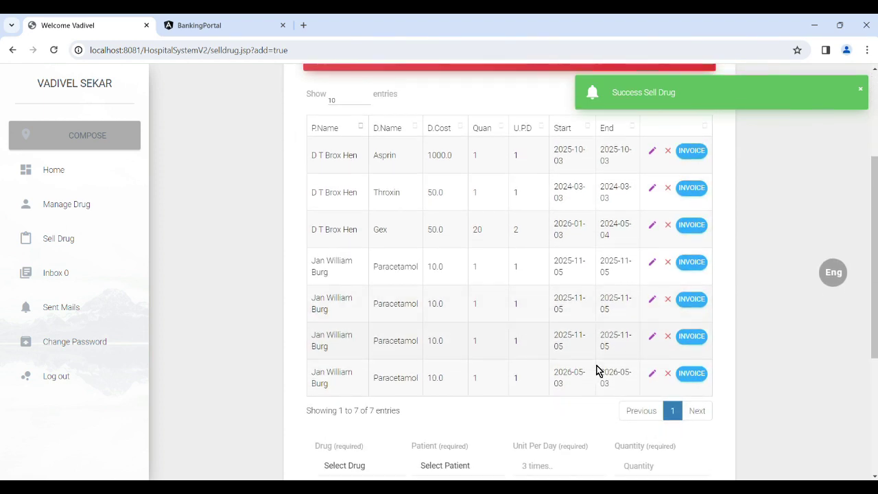
click(692, 384)
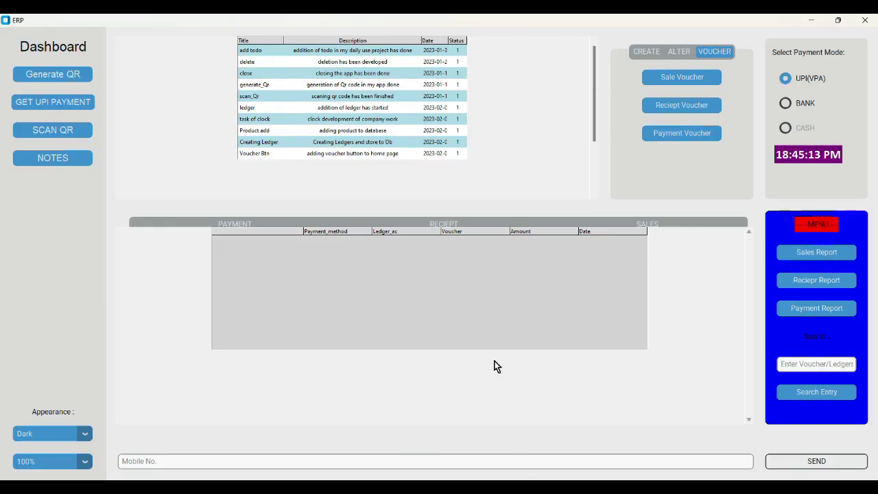
Look at the payment voucher form in the ERP app, close it and reload the payment report
click(662, 142)
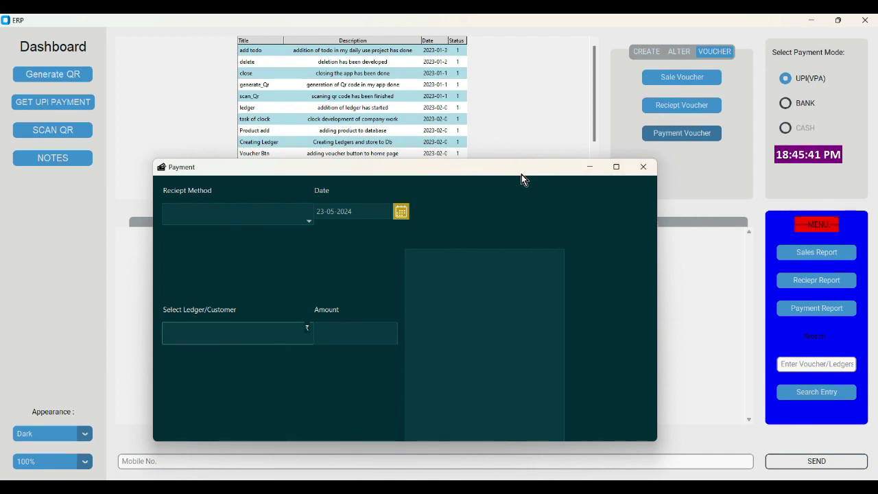
click(643, 167)
click(797, 309)
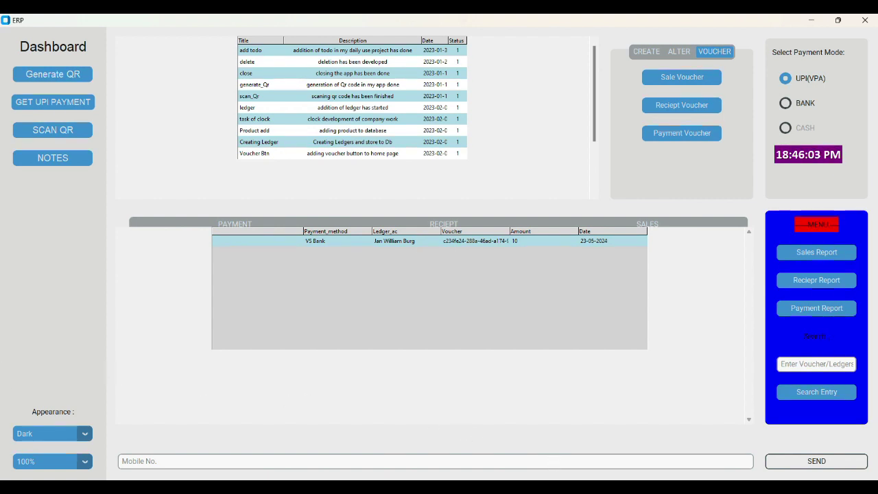
Switch to the VS Bank portal and review the SS Insurance account's balance and transaction list
click(555, 489)
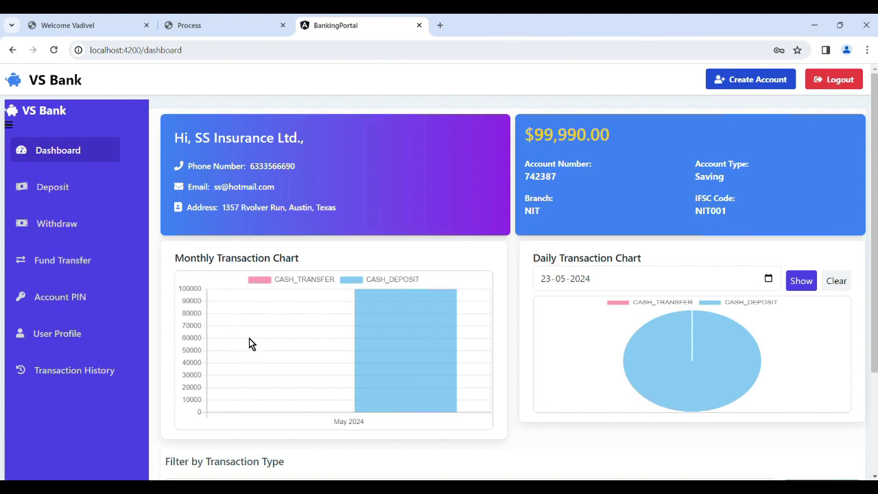
scroll(249, 338, down, 2)
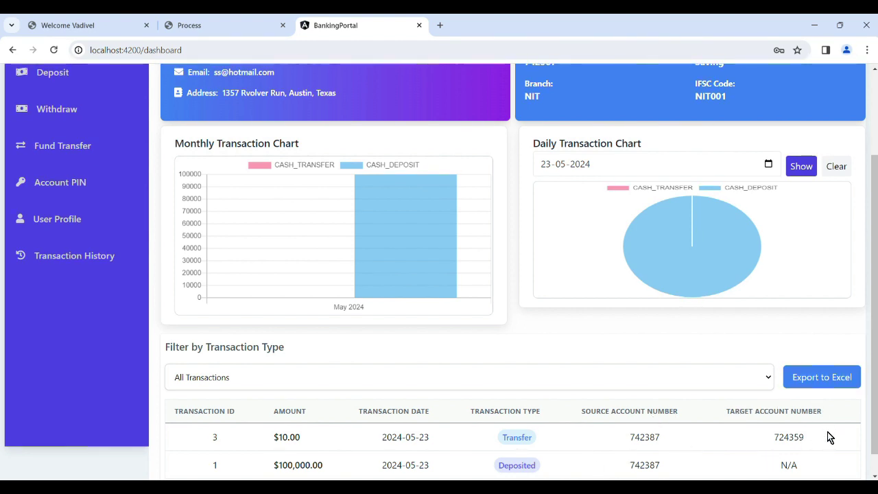
Log in to the AD Hospitals bank account and review its balance and transaction list
mouse_move(716, 277)
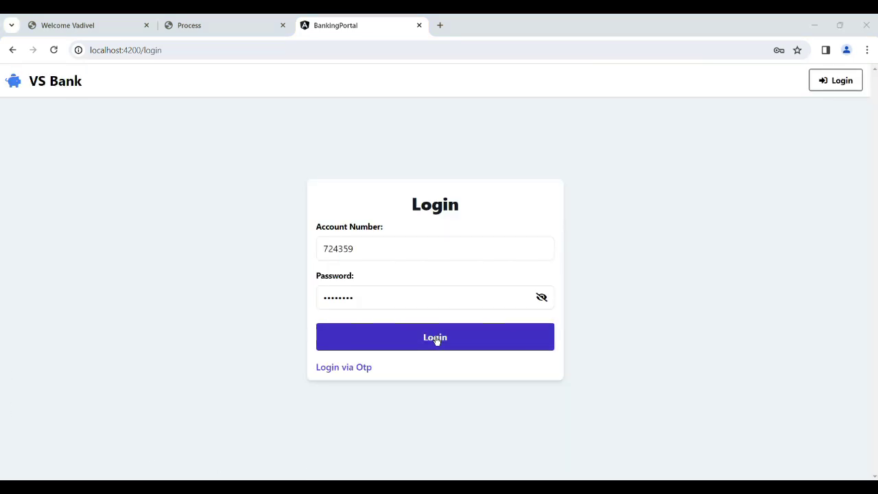
click(436, 340)
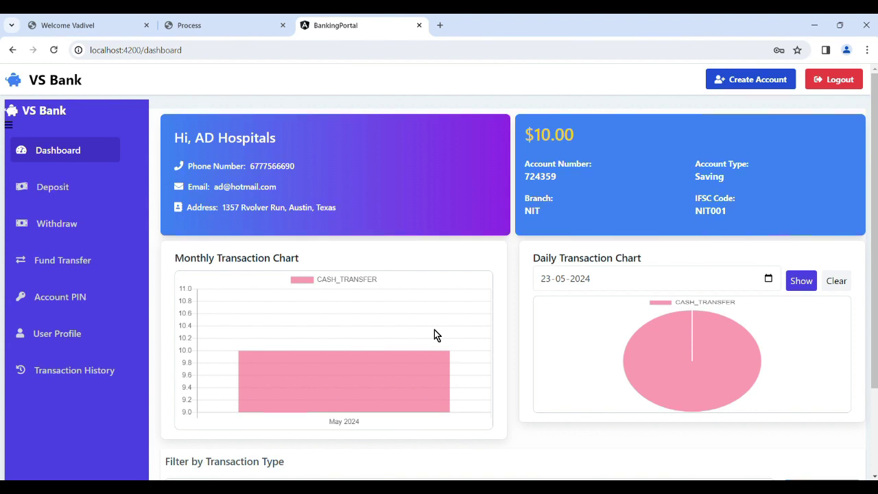
scroll(434, 335, down, 2)
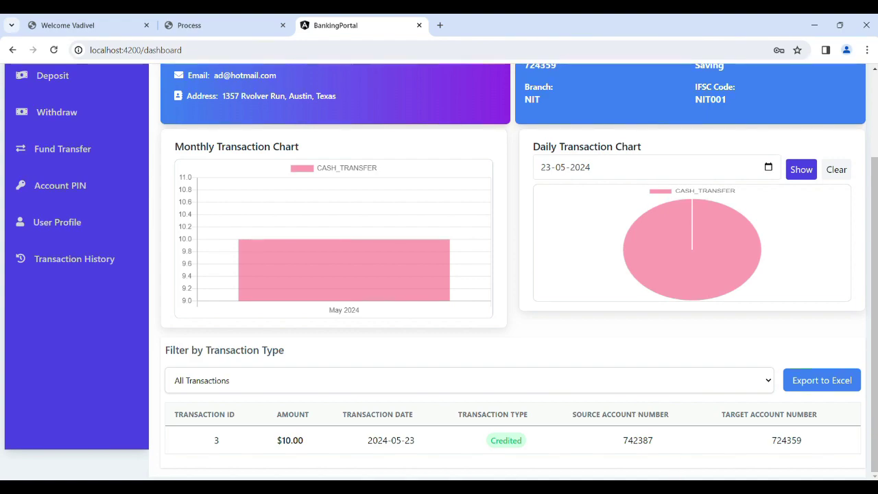
Run the WithoutNameDetails test case in SoapUI and check its "Validate the Req and Res content" assertion and the ERP payment report
click(680, 487)
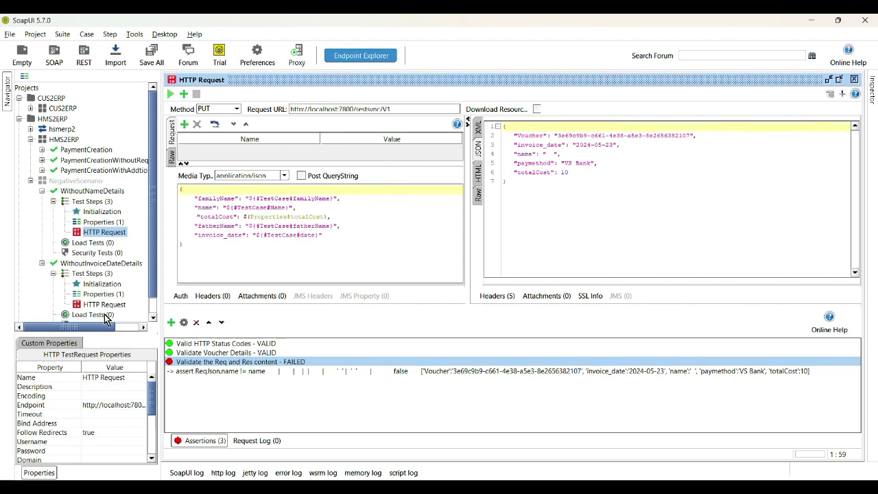
double_click(83, 192)
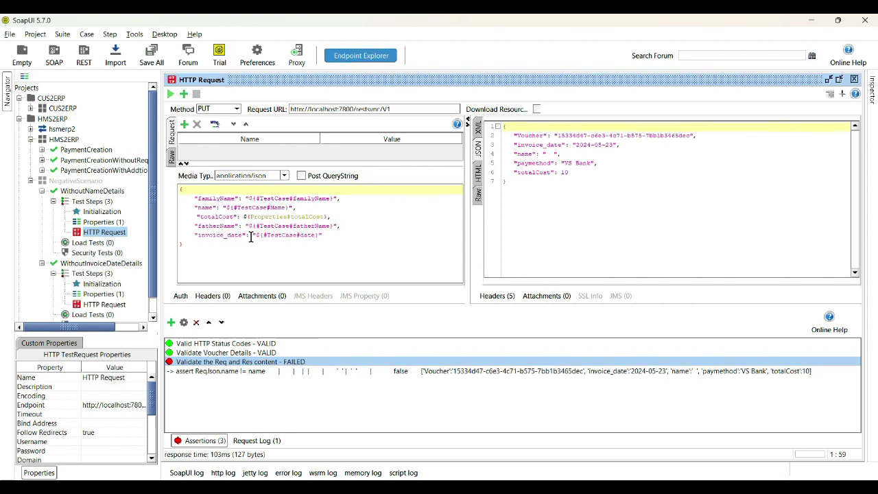
double_click(241, 362)
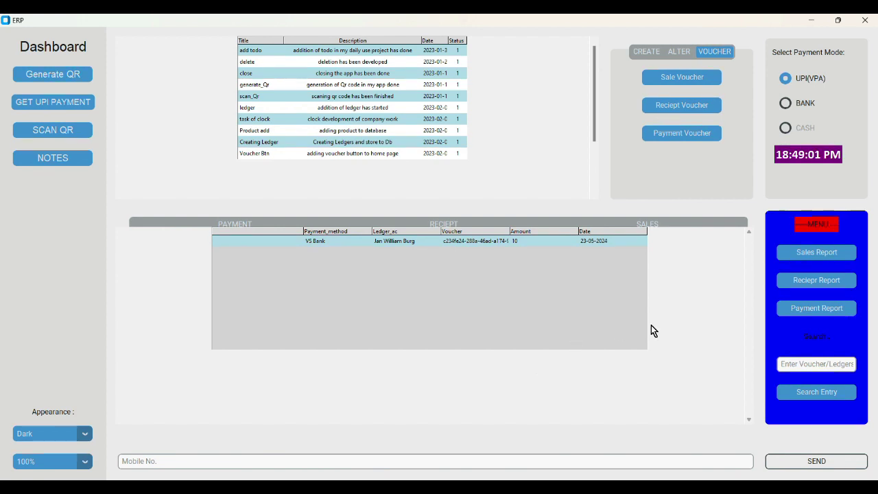
click(810, 310)
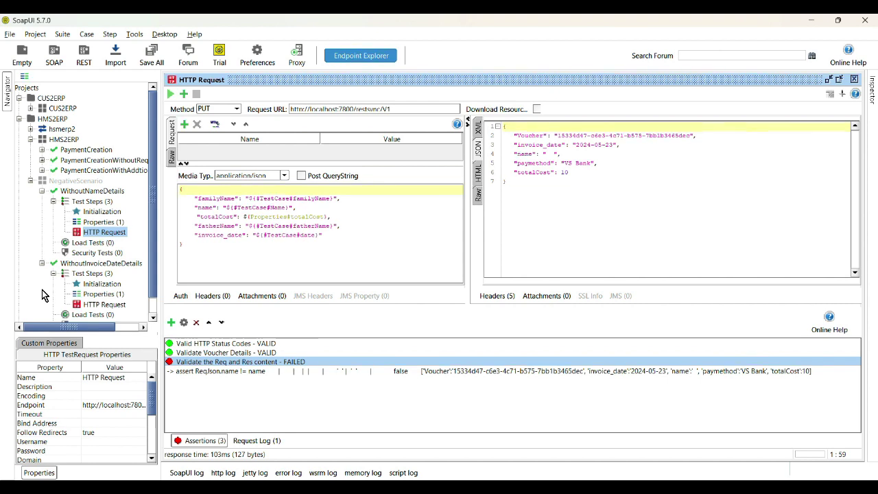
Run the WithoutInvoiceDateDetails test case in SoapUI and close its window
click(81, 266)
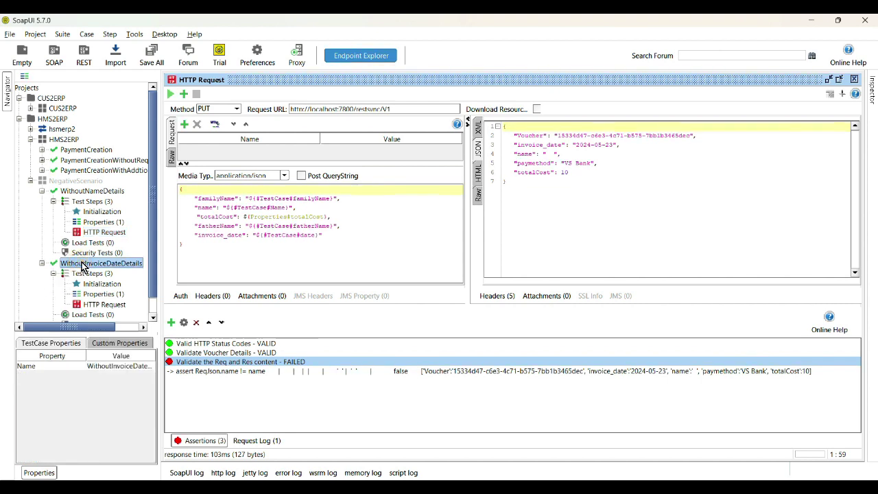
double_click(81, 266)
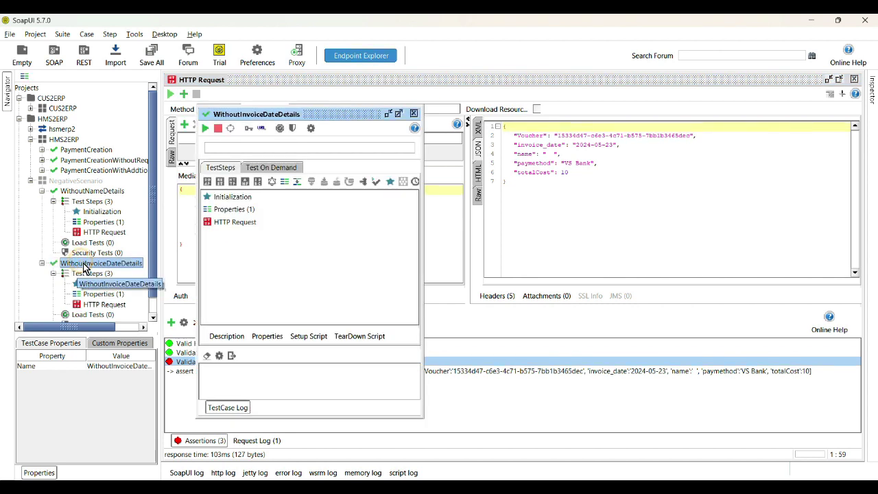
click(206, 130)
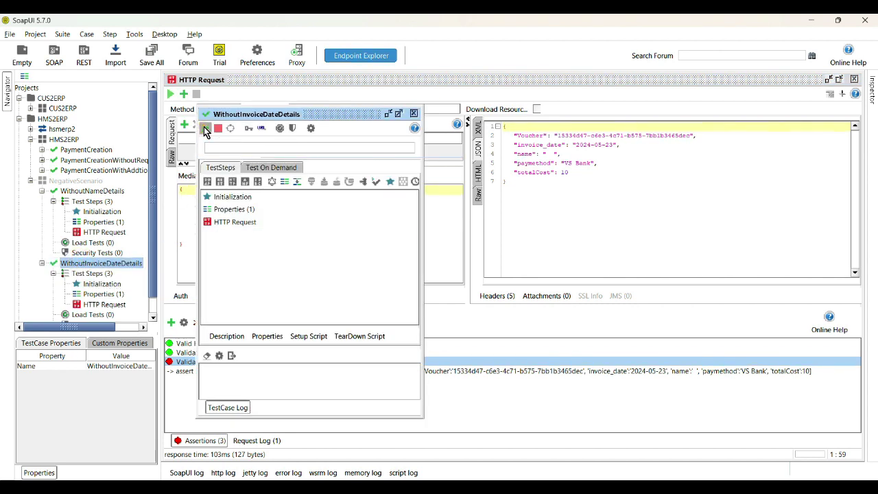
click(414, 112)
Inspect the WithoutInvoiceDateDetails HTTP request's "Validate the Req and Res content" script assertion and reload the payment report in the ERP app
click(106, 305)
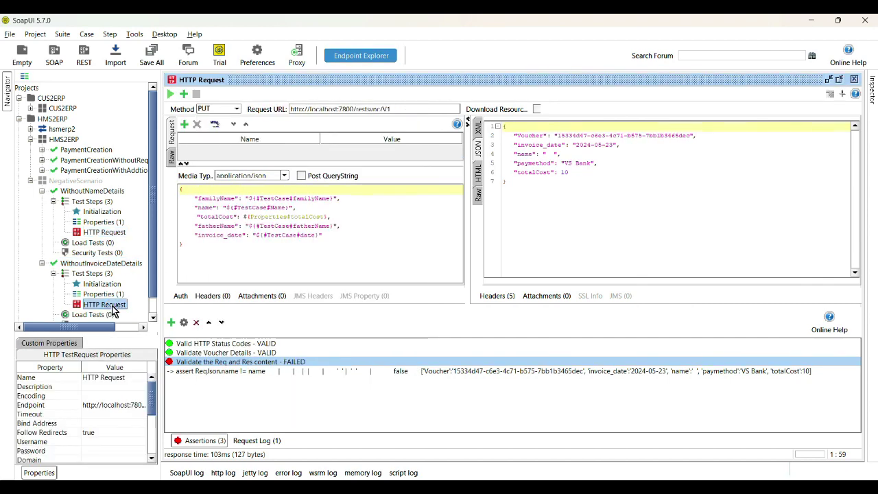
double_click(218, 362)
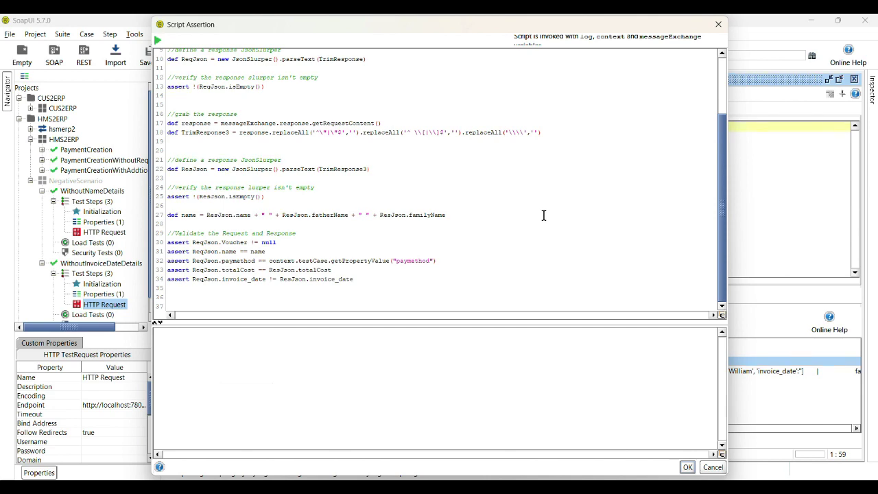
click(718, 25)
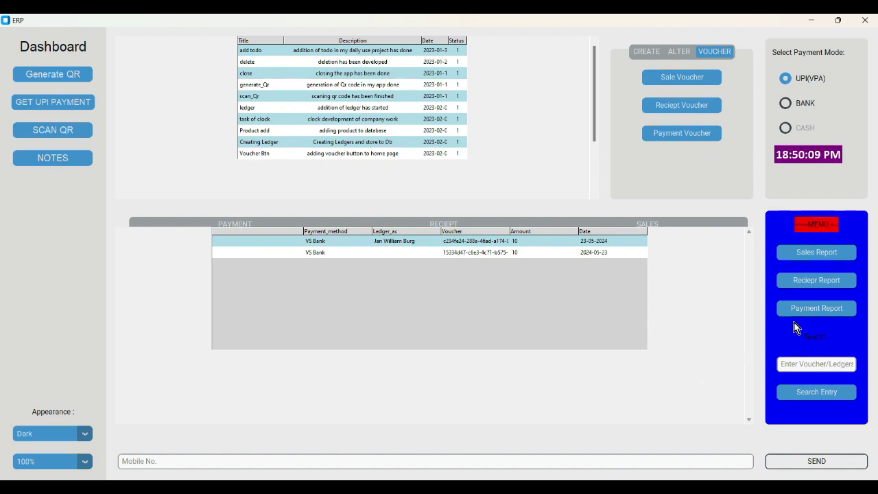
click(809, 312)
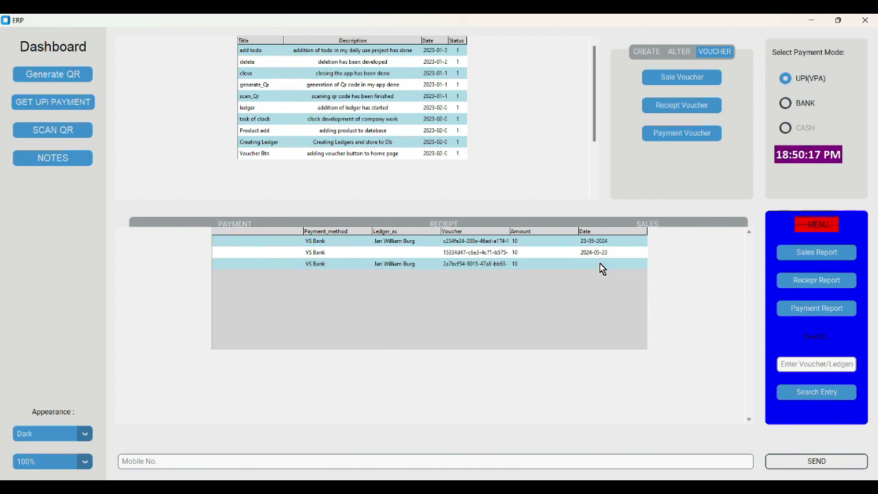
Switch to IBM App Connect Enterprise Toolkit and examine the Cus2Ins_Bank message flow
click(679, 488)
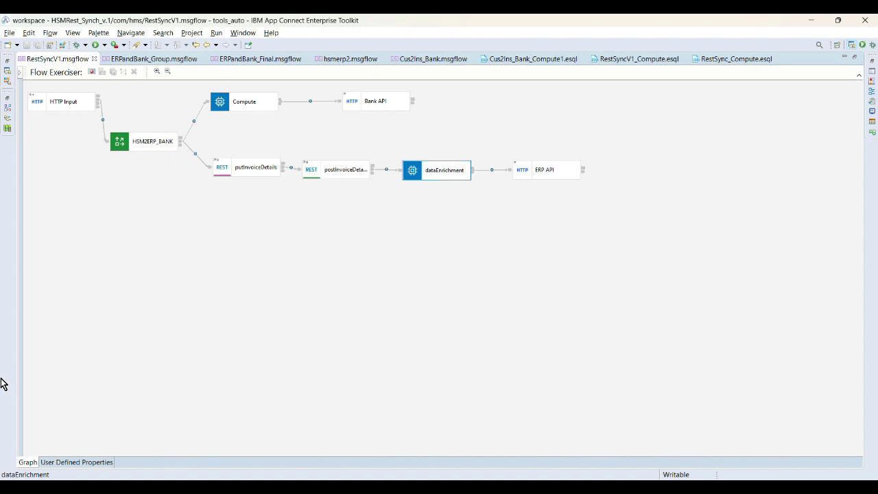
click(426, 61)
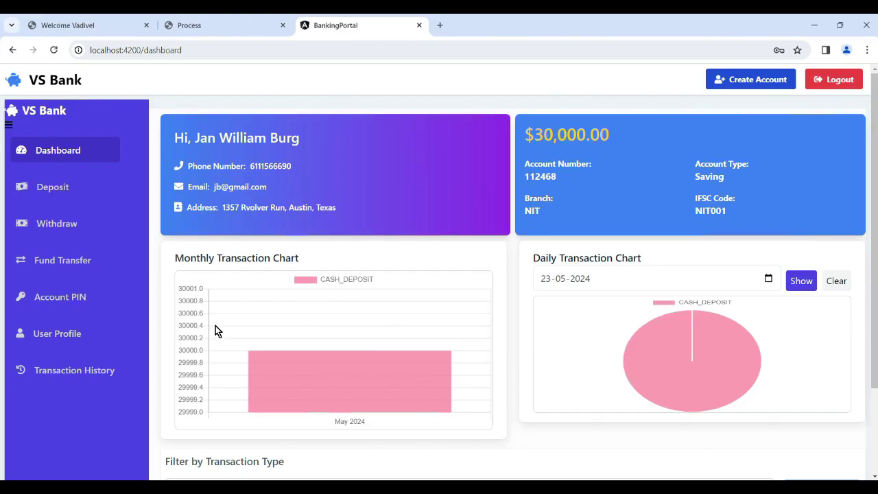
Review the customer's VS Bank account and transfer 150 from it to the SS Insurance account
scroll(286, 308, down, 3)
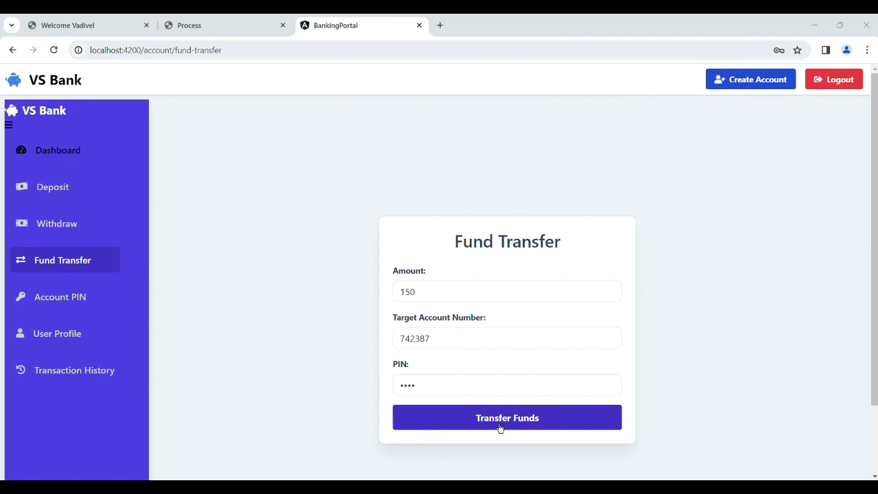
click(499, 426)
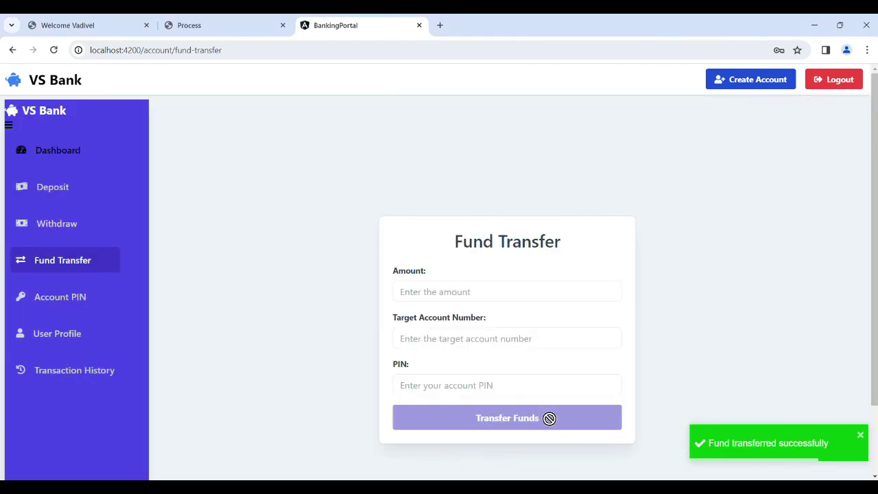
Review the dashboards and transaction lists of the customer's account and the SS Insurance account
click(65, 159)
scroll(291, 365, down, 1)
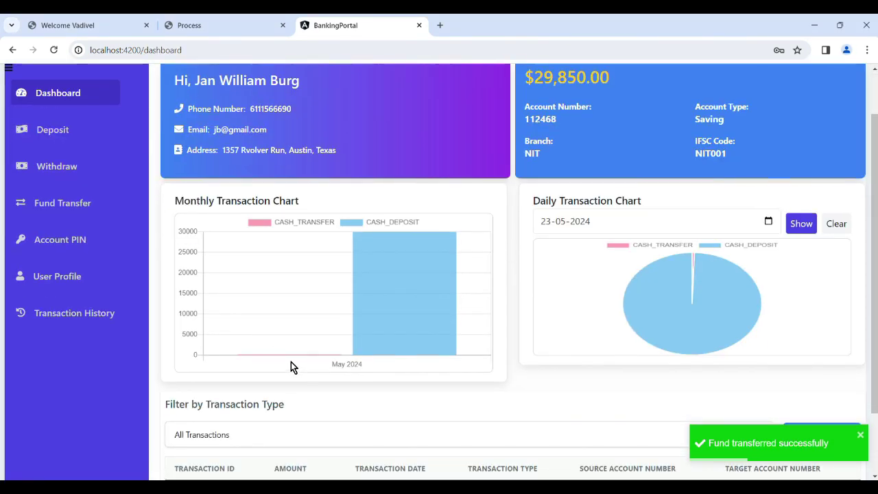
scroll(291, 367, down, 3)
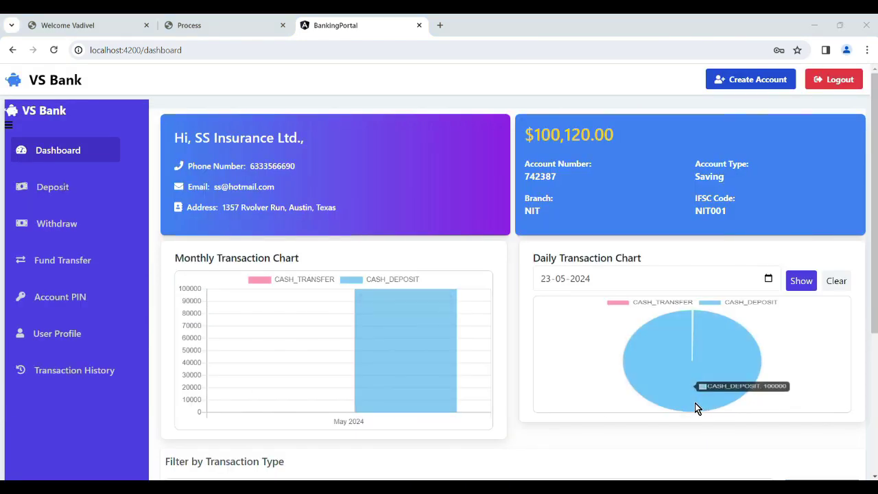
scroll(603, 350, down, 3)
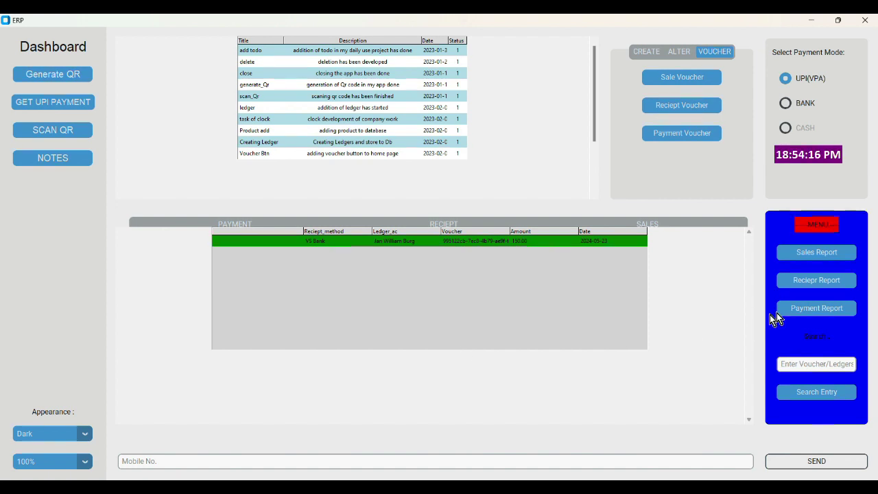
Load the payment report in the ERP app and return to the SS Insurance dashboard in the VS Bank portal
click(795, 309)
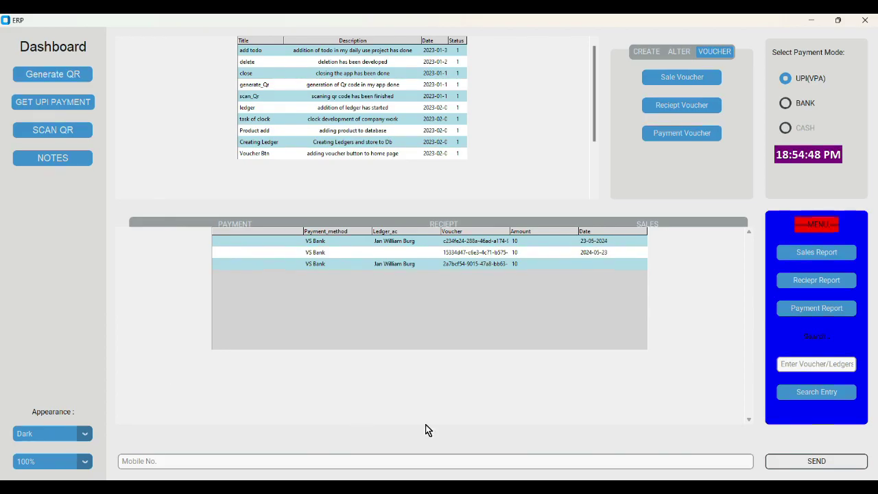
key(alt+Tab)
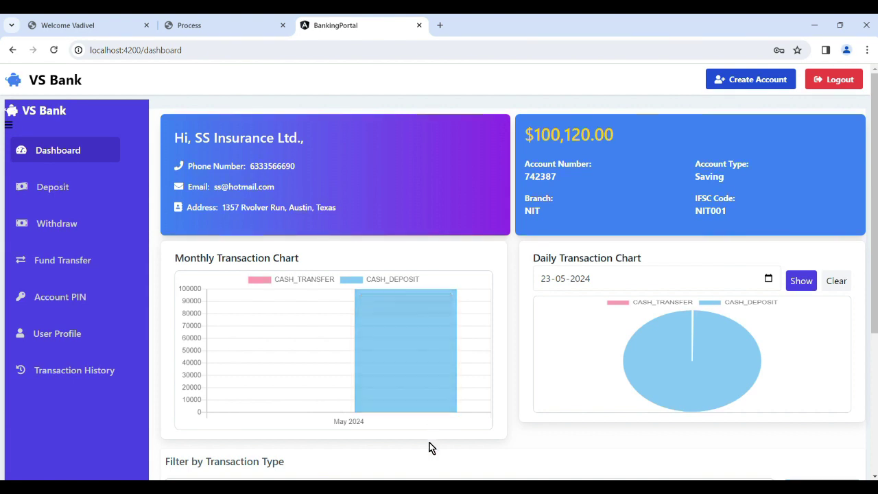
mouse_move(554, 492)
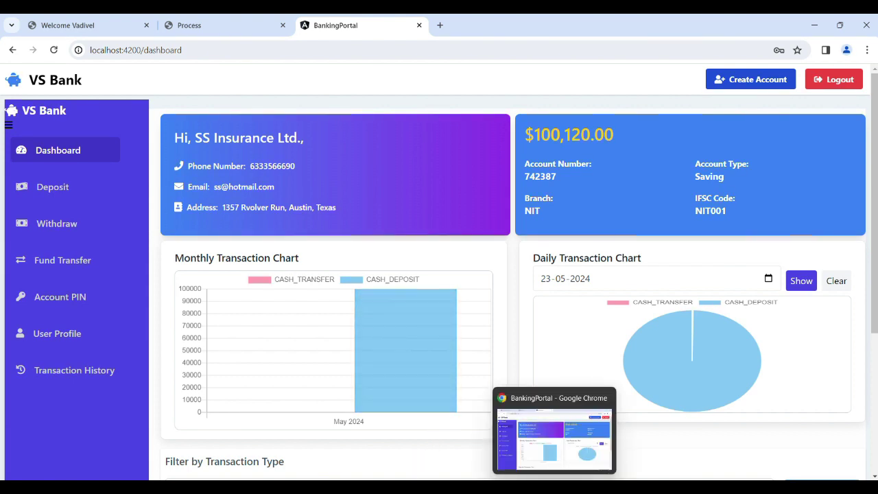